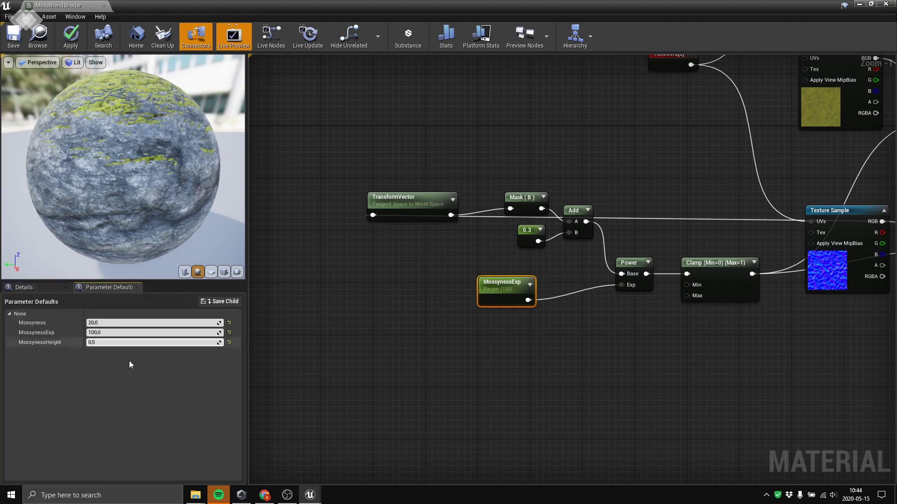
Step: Set the MossynessExp parameter's default value to 2
{"action": "left_click", "coordinate": [112, 332]}
{"action": "type", "text": "2"}
{"action": "key", "text": "Return"}
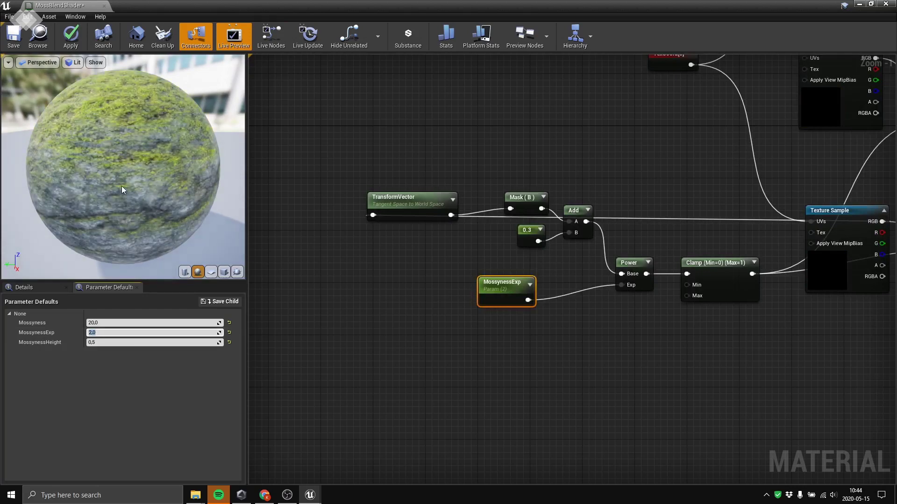
Step: Connect the output of the Clamp after the Power node directly to Base Color to preview the mask
{"action": "right_click_drag", "start_coordinate": [681, 349], "coordinate": [529, 360]}
{"action": "scroll", "coordinate": [514, 363], "scroll_direction": "down", "scroll_amount": 2}
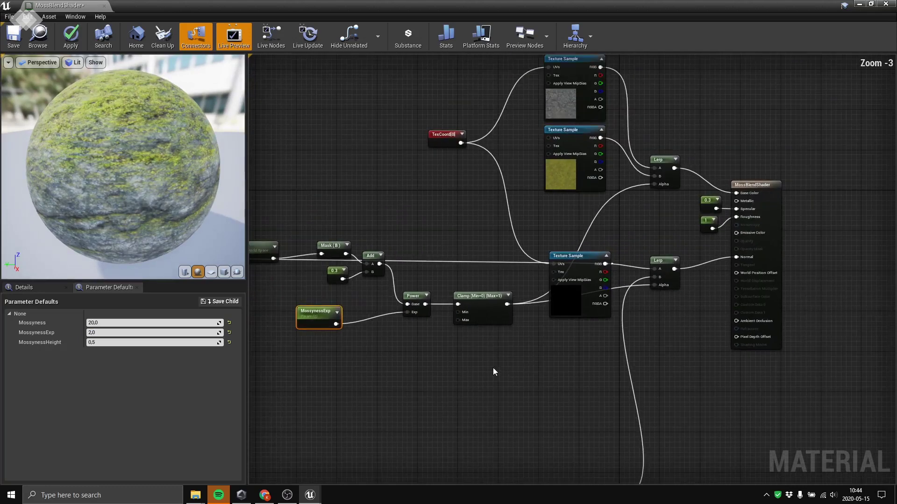
{"action": "left_click_drag", "start_coordinate": [606, 264], "coordinate": [743, 195]}
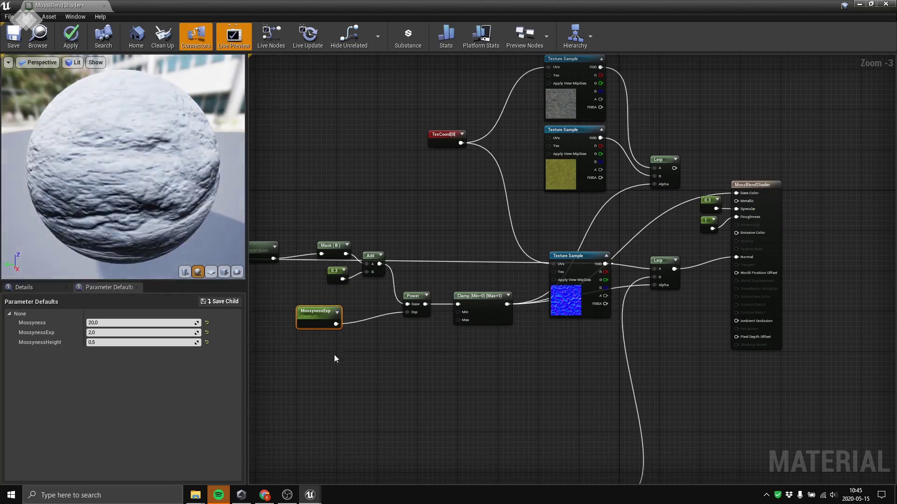
Step: Try default values of 50 and 100 for the MossynessExp parameter
{"action": "right_click_drag", "start_coordinate": [334, 354], "coordinate": [408, 355]}
{"action": "left_click", "coordinate": [398, 314]}
{"action": "left_click", "coordinate": [387, 333]}
{"action": "left_click", "coordinate": [122, 286]}
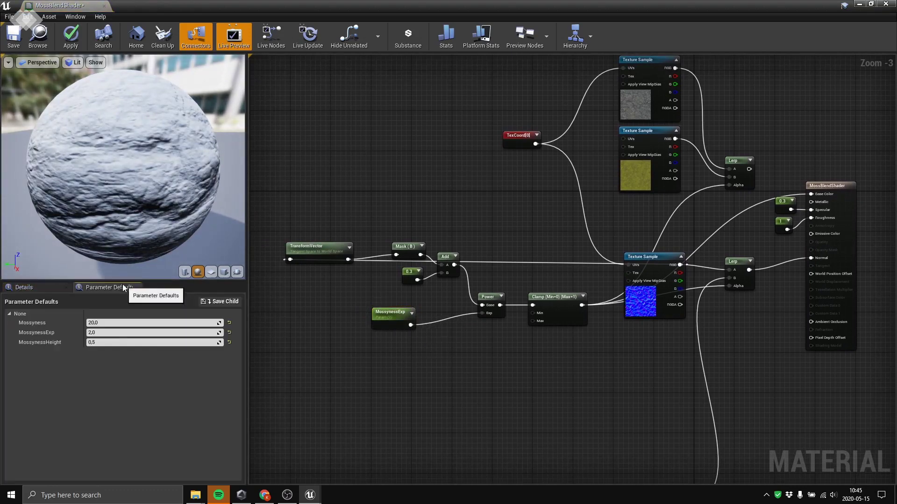
{"action": "left_click", "coordinate": [117, 332]}
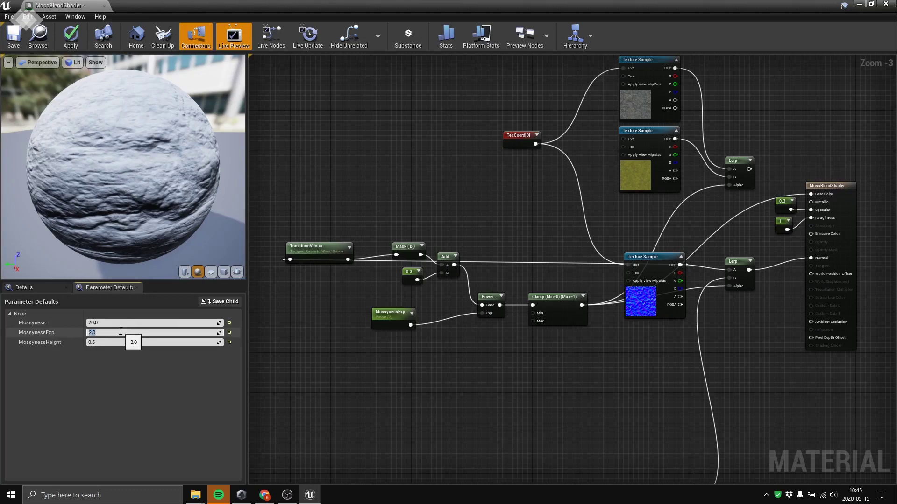
{"action": "type", "text": "50"}
{"action": "key", "text": "Return"}
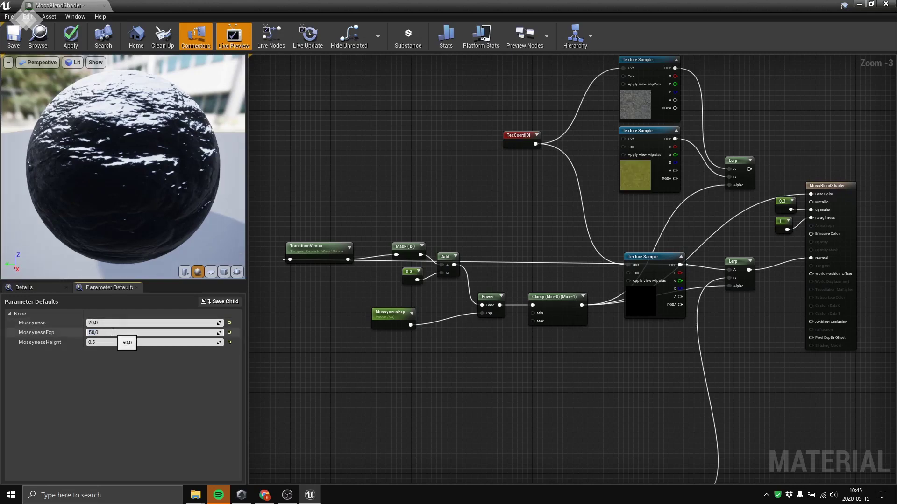
{"action": "type", "text": "100"}
{"action": "key", "text": "Return"}
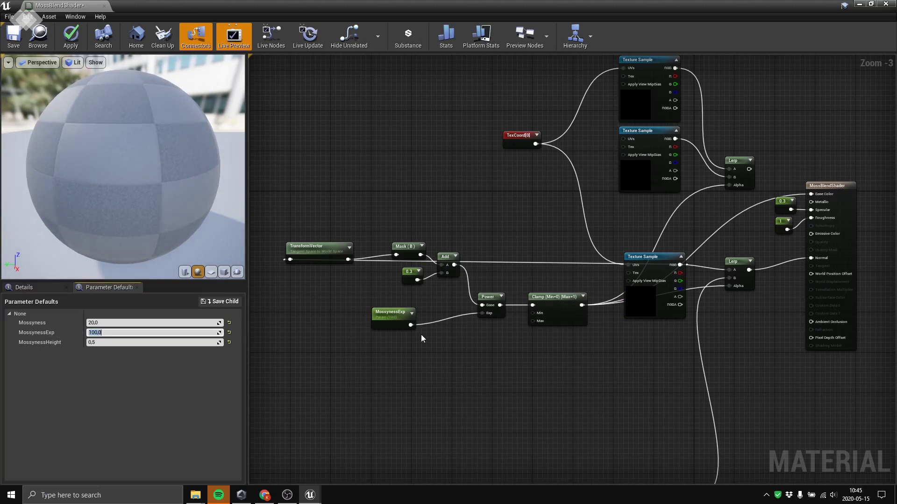
Step: Move the Subtract, Multiply, Add and Clamp group with its Mossyness and MossynessHeight parameters up beneath the Power chain
{"action": "left_click_drag", "start_coordinate": [140, 163], "coordinate": [183, 166]}
{"action": "right_click_drag", "start_coordinate": [424, 376], "coordinate": [501, 186]}
{"action": "right_click_drag", "start_coordinate": [384, 336], "coordinate": [380, 231]}
{"action": "left_click_drag", "start_coordinate": [380, 220], "coordinate": [614, 417]}
{"action": "left_click_drag", "start_coordinate": [625, 275], "coordinate": [606, 130]}
{"action": "right_click_drag", "start_coordinate": [606, 127], "coordinate": [575, 346]}
{"action": "left_click", "coordinate": [581, 121]}
{"action": "scroll", "coordinate": [574, 346], "scroll_direction": "up", "scroll_amount": 2}
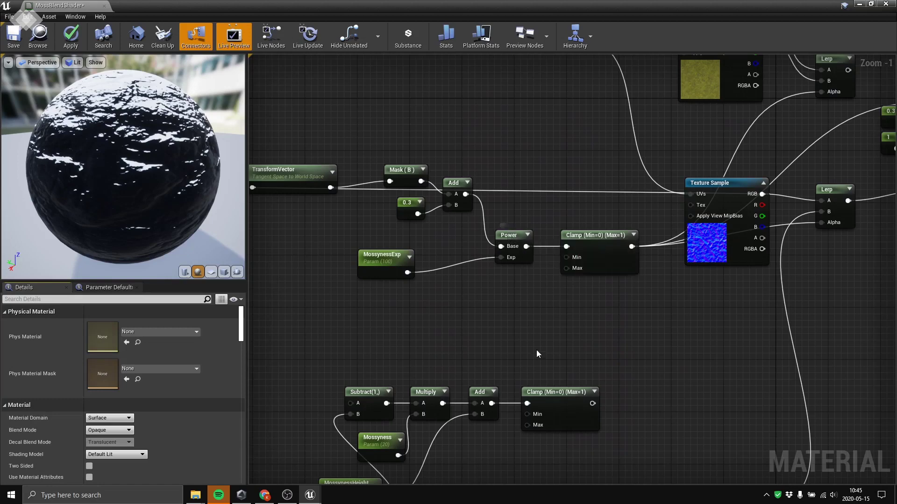
Step: Disconnect the Power node from the Add and Clamp nodes, and move it aside together with MossynessExp
{"action": "right_click_drag", "start_coordinate": [509, 346], "coordinate": [571, 284]}
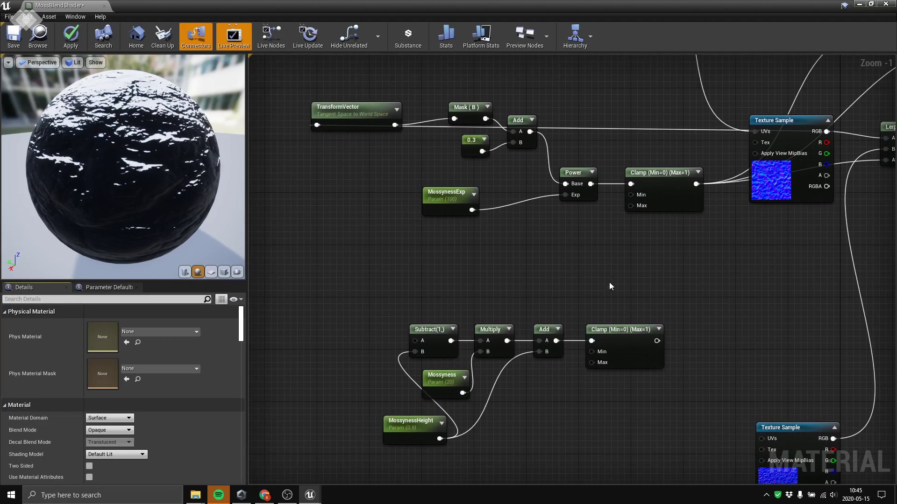
{"action": "right_click_drag", "start_coordinate": [687, 290], "coordinate": [641, 247]}
{"action": "left_click_drag", "start_coordinate": [558, 149], "coordinate": [531, 188]}
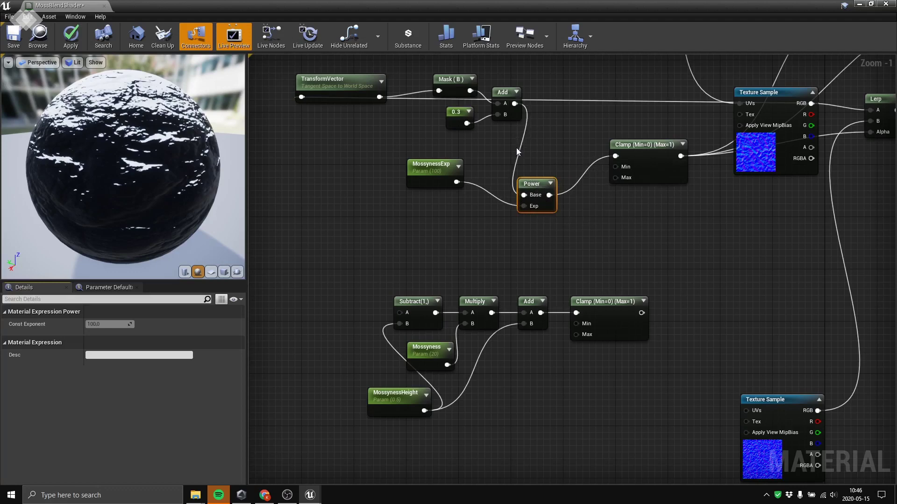
{"action": "left_click", "coordinate": [518, 148]}
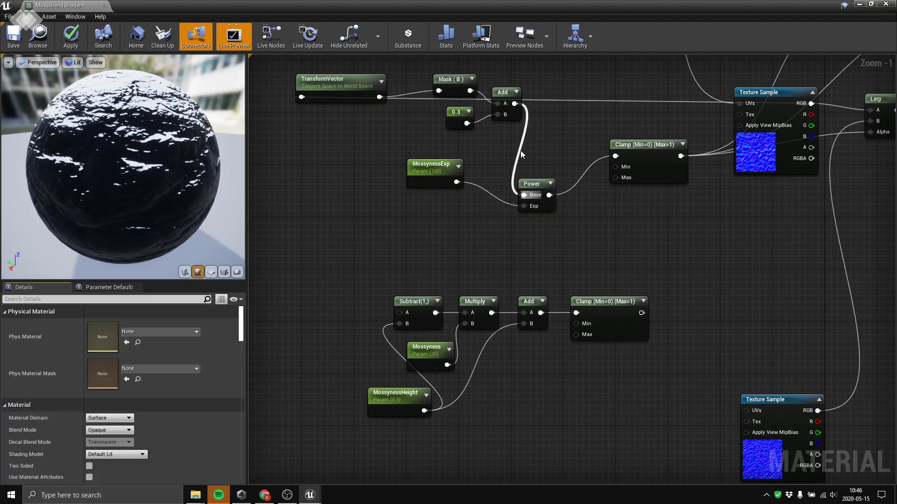
{"action": "left_click", "coordinate": [520, 150], "text": "alt"}
{"action": "left_click", "coordinate": [580, 179], "text": "alt"}
{"action": "left_click_drag", "start_coordinate": [412, 150], "coordinate": [593, 264]}
{"action": "left_click_drag", "start_coordinate": [537, 187], "coordinate": [747, 273]}
Step: Move the Subtract, Multiply, Add and Clamp group with its two parameters into the gap left by the Power node
{"action": "right_click_drag", "start_coordinate": [395, 234], "coordinate": [474, 153]}
{"action": "left_click_drag", "start_coordinate": [340, 156], "coordinate": [701, 374]}
{"action": "left_click_drag", "start_coordinate": [652, 221], "coordinate": [568, 103]}
{"action": "right_click_drag", "start_coordinate": [638, 135], "coordinate": [655, 291]}
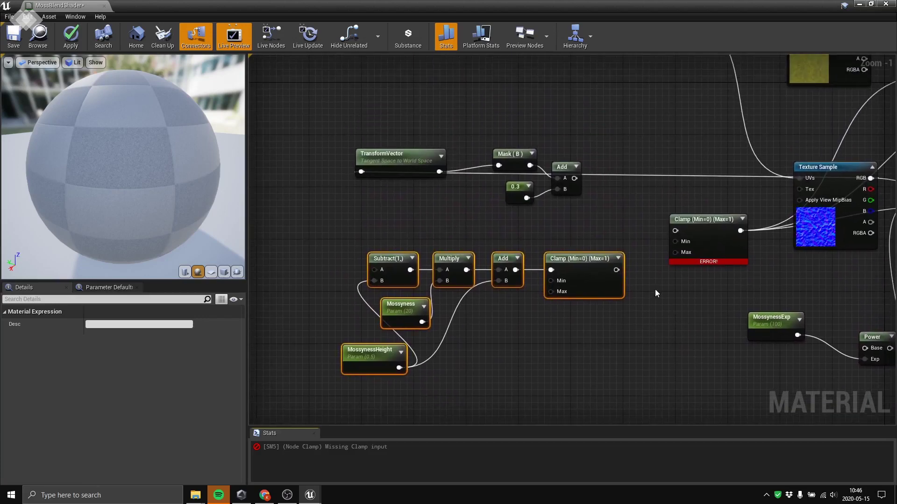
Step: Wire the upper Add output into Subtract A, and the group's Clamp output into the input of the final Clamp
{"action": "left_click_drag", "start_coordinate": [574, 178], "coordinate": [372, 269]}
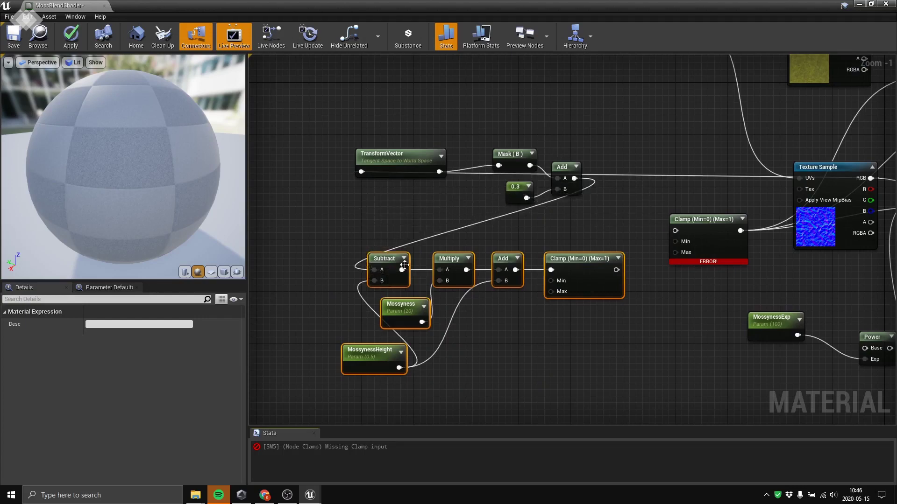
{"action": "left_click_drag", "start_coordinate": [616, 270], "coordinate": [678, 229]}
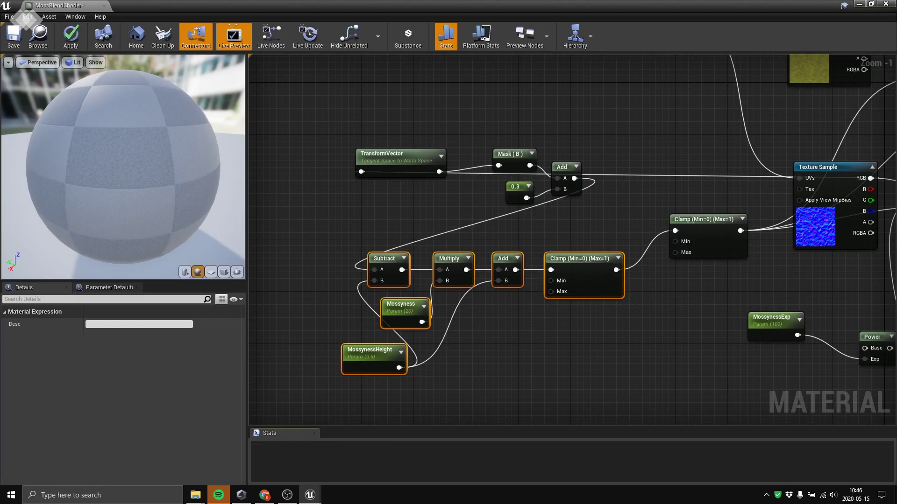
{"action": "right_click_drag", "start_coordinate": [571, 371], "coordinate": [611, 316]}
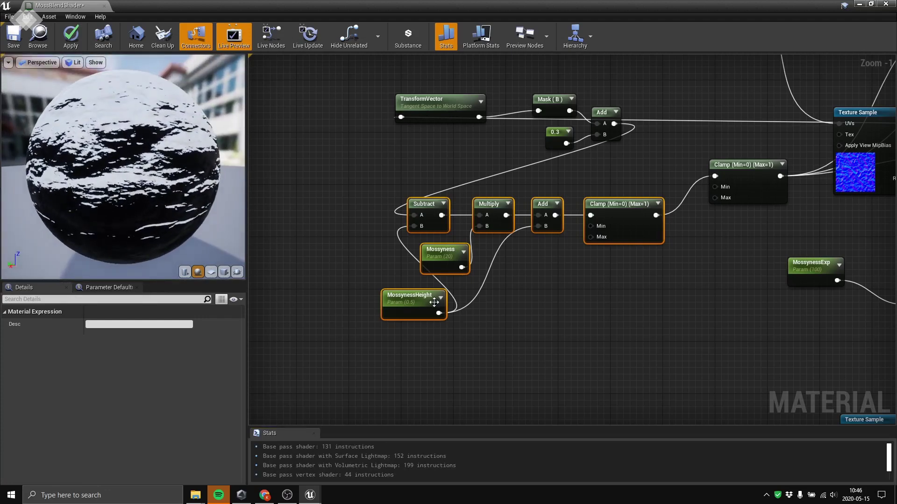
Step: Try default values of 5 and 1 for the Mossyness parameter
{"action": "left_click", "coordinate": [443, 253]}
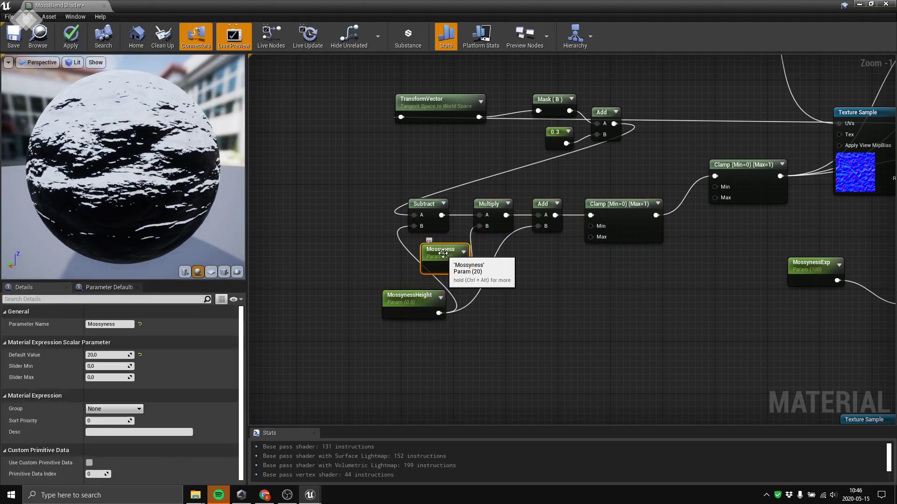
{"action": "left_click", "coordinate": [116, 288]}
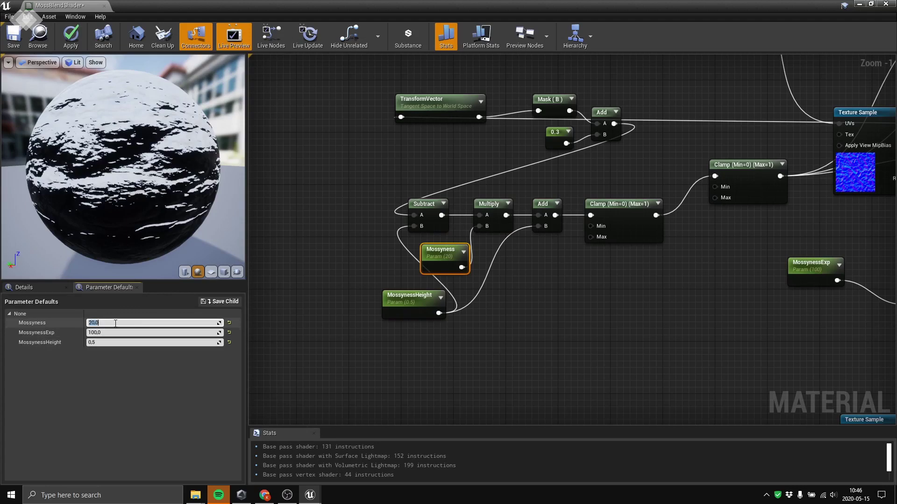
{"action": "key", "text": "Return"}
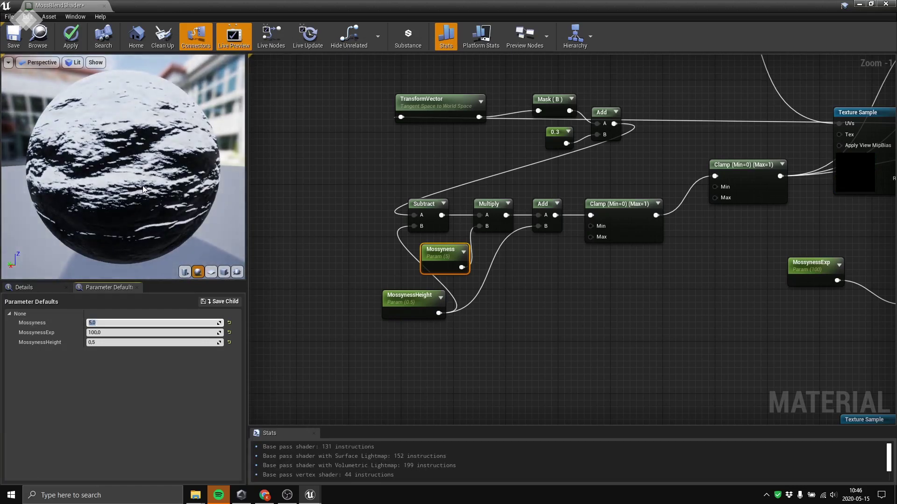
{"action": "left_click", "coordinate": [157, 321]}
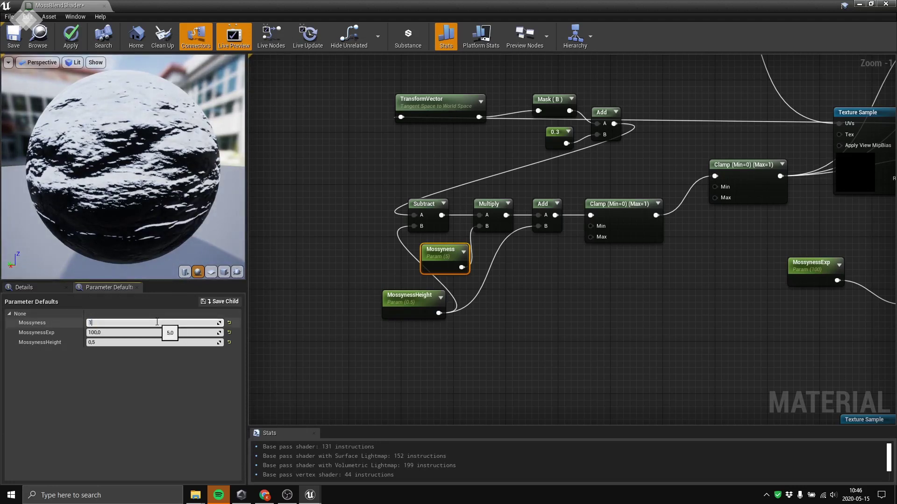
{"action": "type", "text": "1"}
{"action": "key", "text": "Return"}
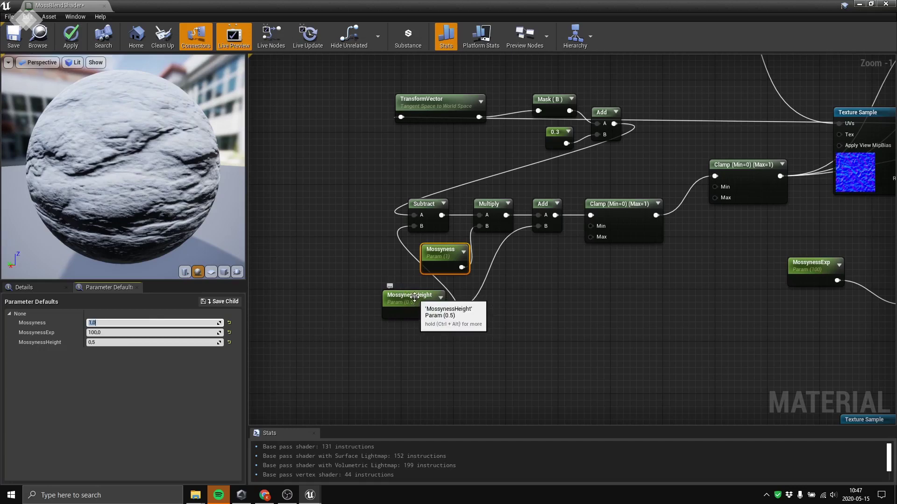
Step: Set the MossynessExp parameter's default value to 20
{"action": "left_click", "coordinate": [414, 296]}
{"action": "left_click", "coordinate": [437, 252]}
{"action": "left_click", "coordinate": [99, 285]}
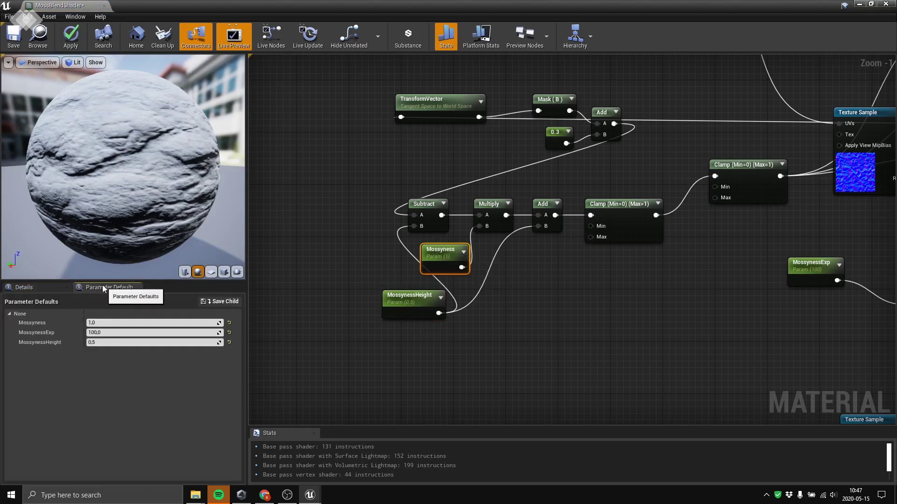
{"action": "left_click", "coordinate": [111, 333]}
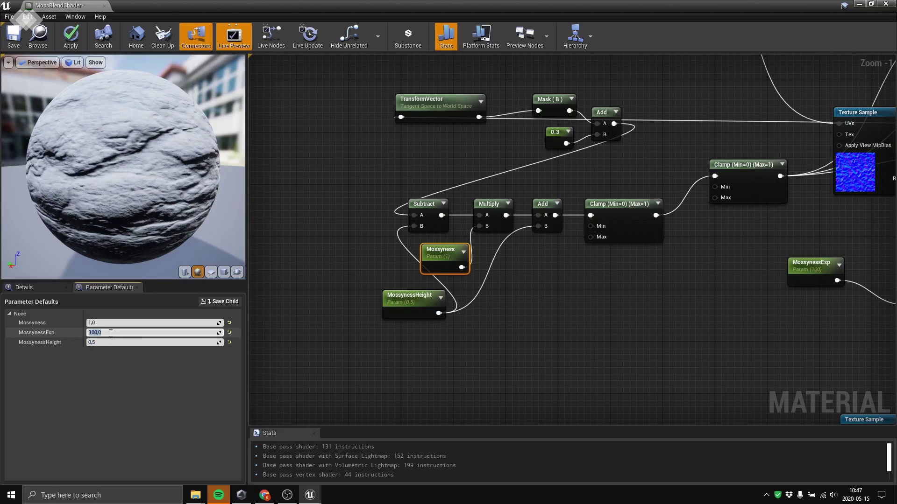
{"action": "type", "text": "20"}
{"action": "key", "text": "Return"}
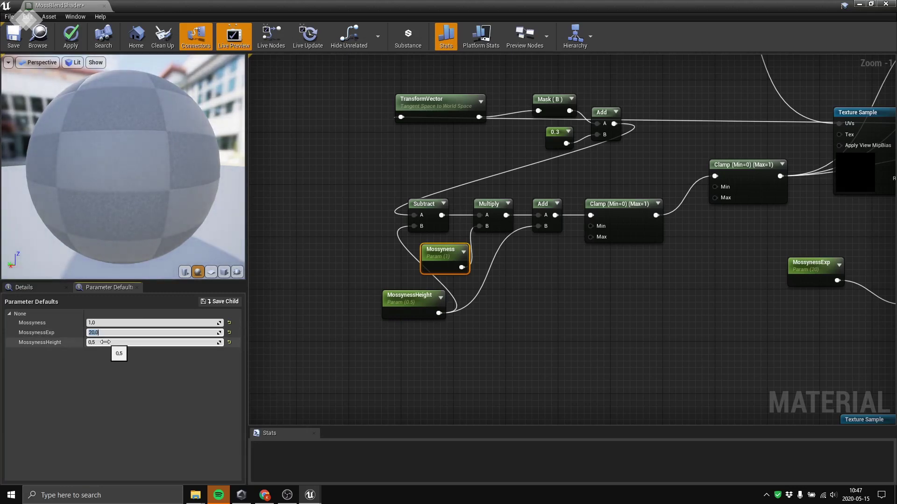
Step: Set the Mossyness parameter's default value to 20
{"action": "left_click", "coordinate": [107, 343]}
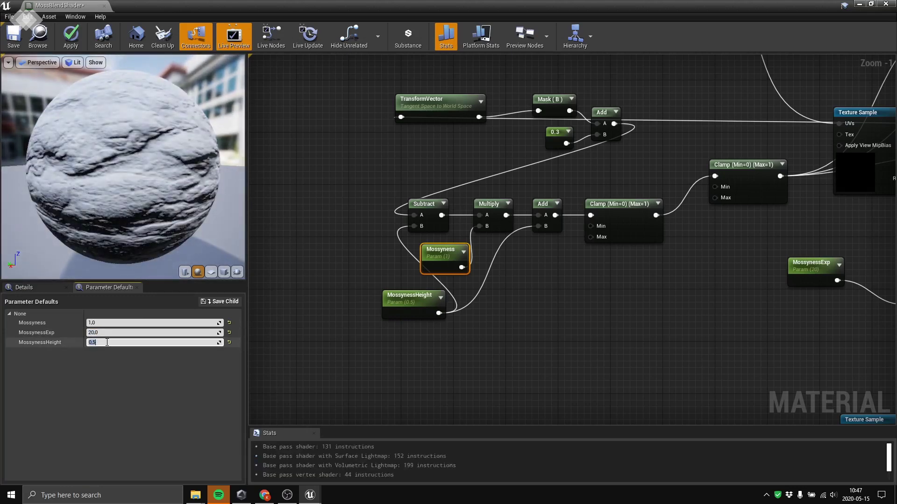
{"action": "left_click", "coordinate": [109, 322]}
{"action": "type", "text": "20"}
{"action": "key", "text": "Return"}
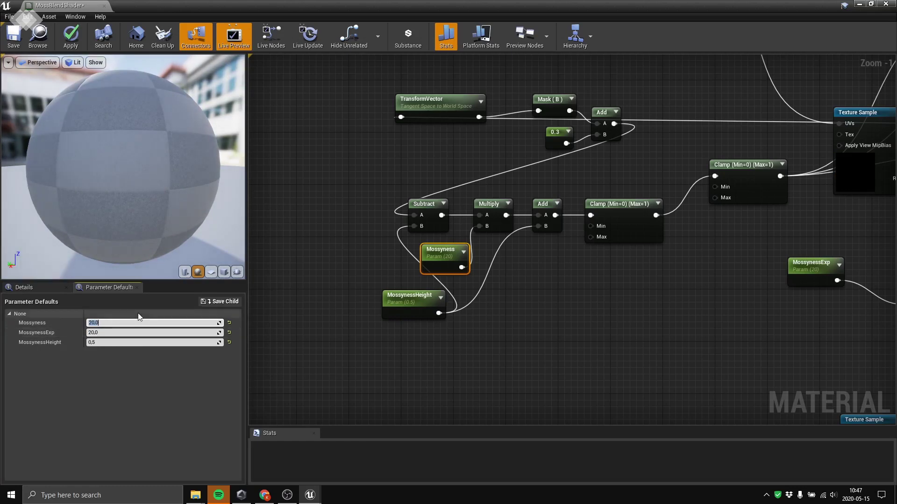
Step: Set the MossynessHeight parameter's default value to 0.8 and inspect the mask on the preview sphere
{"action": "left_click", "coordinate": [108, 341]}
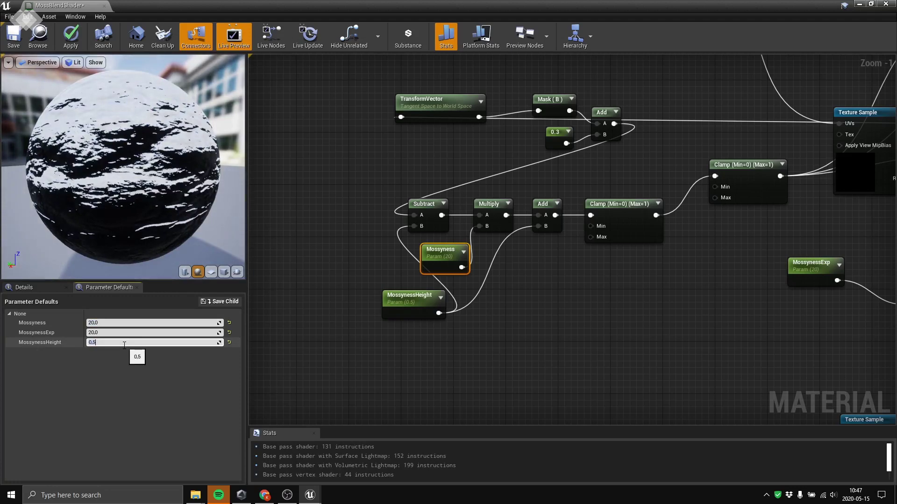
{"action": "type", "text": "0,8"}
{"action": "key", "text": "Return"}
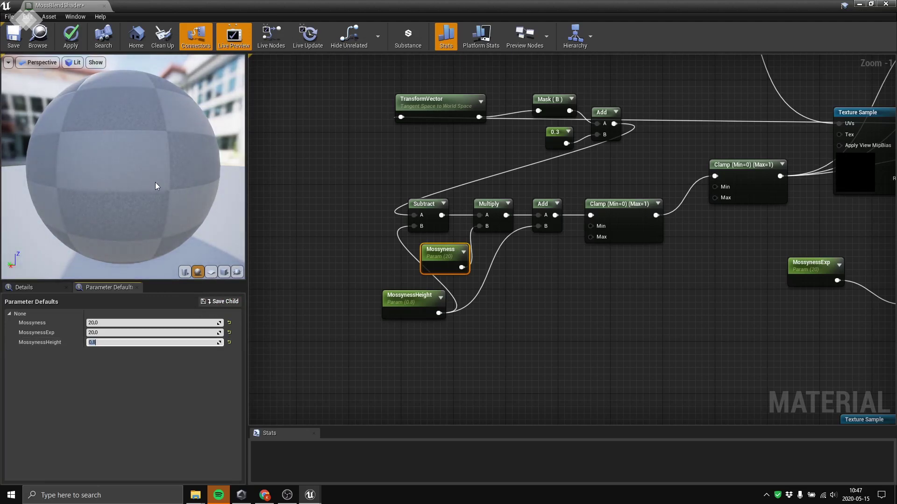
{"action": "left_click_drag", "start_coordinate": [155, 183], "coordinate": [149, 207]}
Step: Reconnect the output of the upper Lerp to Base Color and inspect the moss blend on the preview sphere
{"action": "scroll", "coordinate": [515, 327], "scroll_direction": "down", "scroll_amount": 1}
{"action": "right_click_drag", "start_coordinate": [593, 282], "coordinate": [278, 352]}
{"action": "right_click_drag", "start_coordinate": [593, 283], "coordinate": [630, 324]}
{"action": "left_click_drag", "start_coordinate": [637, 160], "coordinate": [705, 188]}
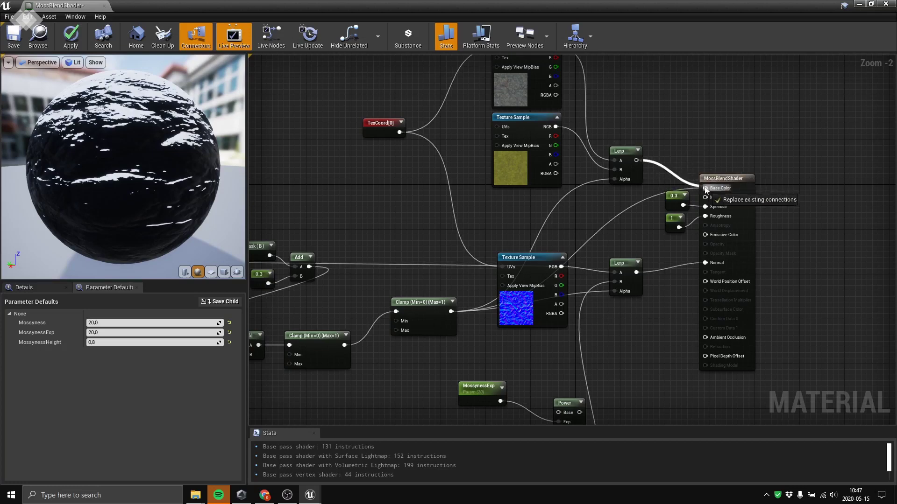
{"action": "right_click_drag", "start_coordinate": [360, 204], "coordinate": [603, 141]}
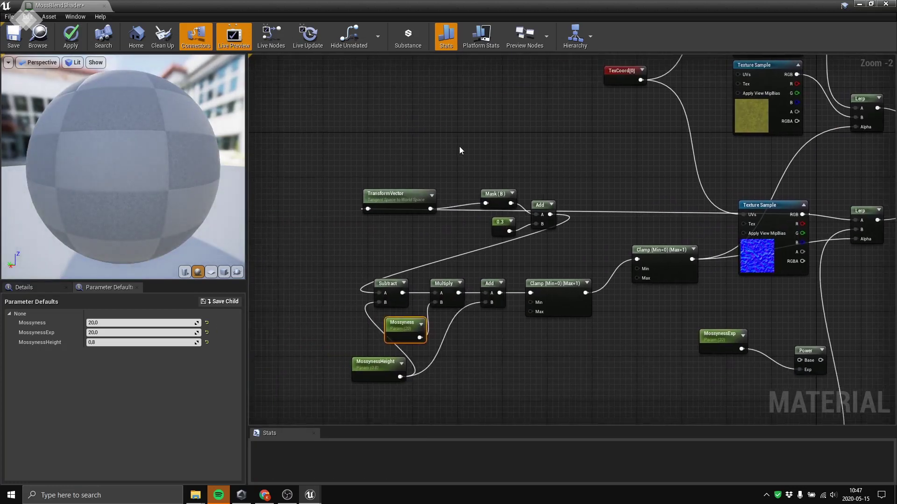
{"action": "left_click_drag", "start_coordinate": [187, 177], "coordinate": [259, 177]}
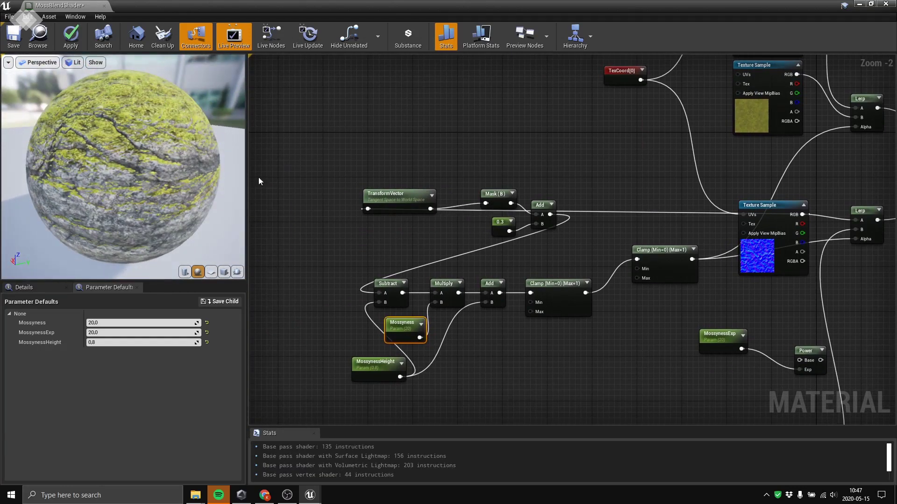
Step: Reposition the Mossyness and MossynessHeight nodes below the Subtract and Multiply nodes to spread out their wires
{"action": "right_click_drag", "start_coordinate": [343, 251], "coordinate": [366, 210]}
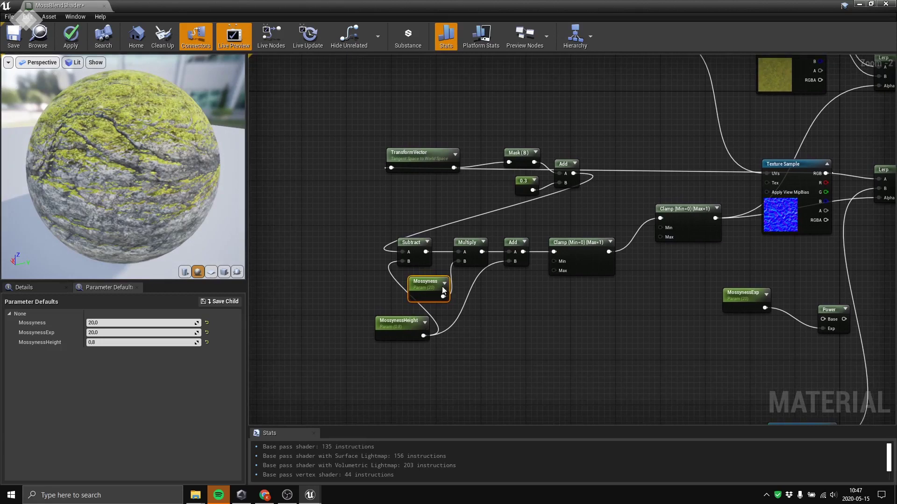
{"action": "left_click_drag", "start_coordinate": [433, 286], "coordinate": [397, 273]}
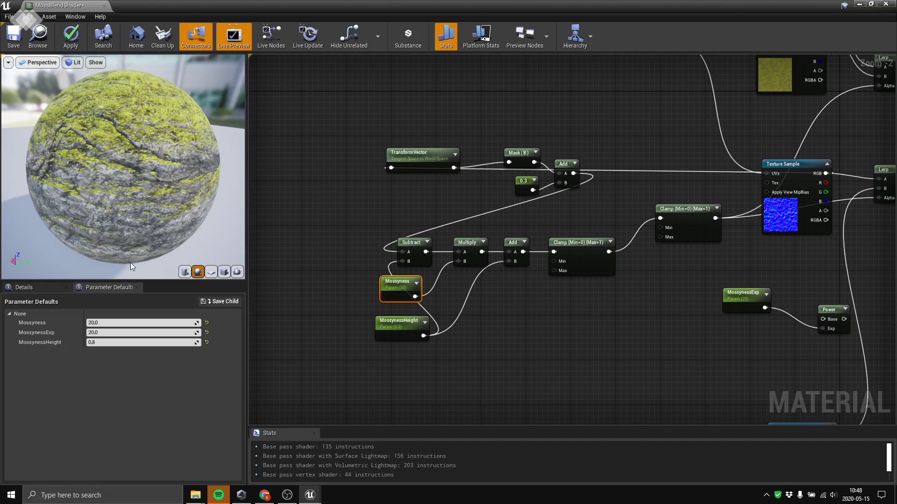
{"action": "right_click_drag", "start_coordinate": [540, 348], "coordinate": [549, 316]}
{"action": "scroll", "coordinate": [527, 249], "scroll_direction": "up", "scroll_amount": 3}
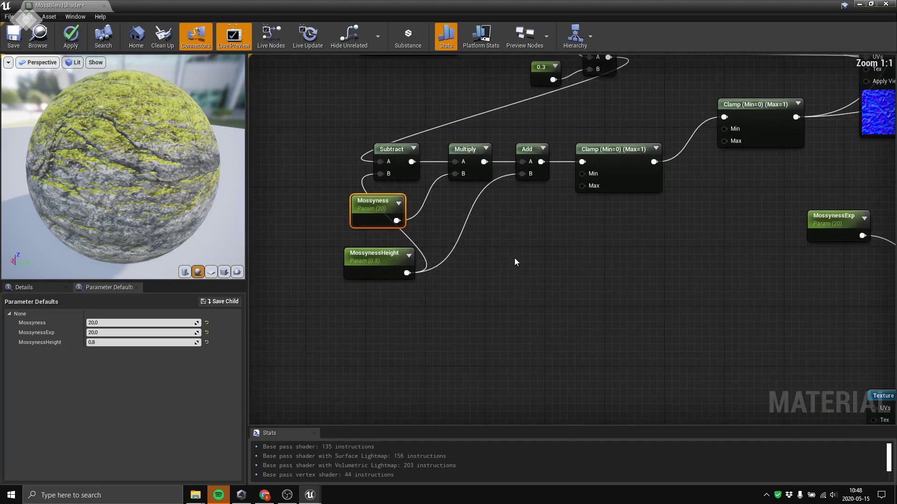
{"action": "left_click_drag", "start_coordinate": [436, 264], "coordinate": [377, 287]}
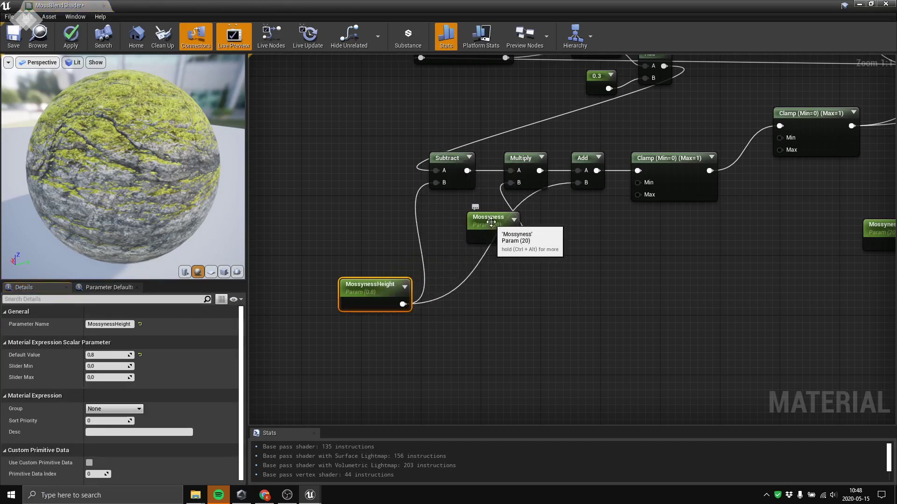
{"action": "left_click_drag", "start_coordinate": [492, 223], "coordinate": [476, 238]}
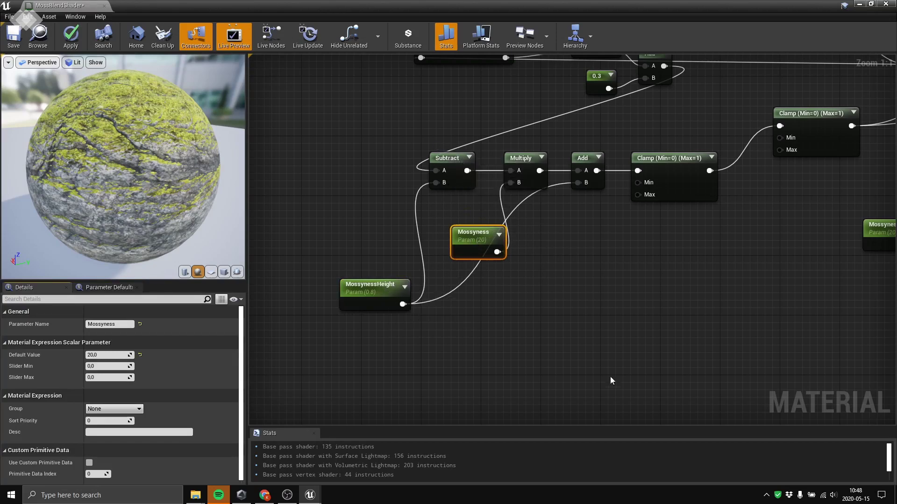
Step: Move the Mossyness node up and closer beneath the Subtract and Multiply nodes, clear of the MossynessHeight wire, and leave nothing selected
{"action": "right_click_drag", "start_coordinate": [611, 383], "coordinate": [630, 376]}
{"action": "right_click_drag", "start_coordinate": [565, 312], "coordinate": [659, 291]}
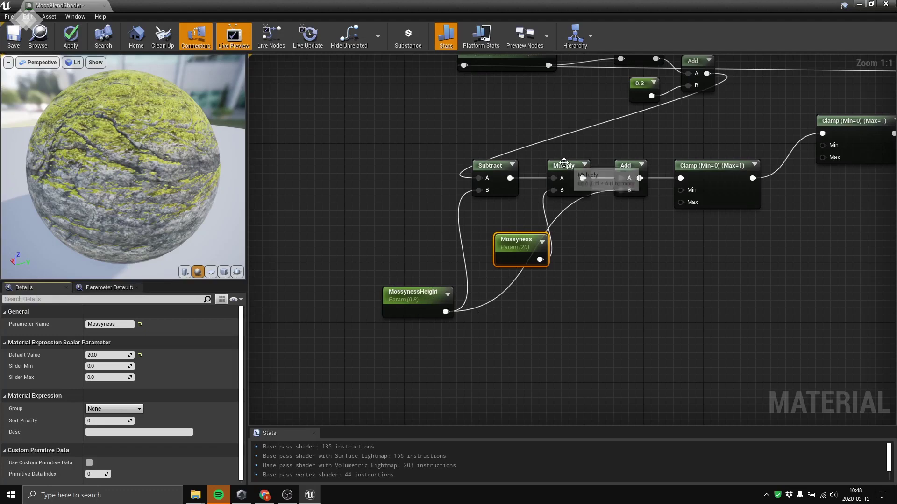
{"action": "left_click_drag", "start_coordinate": [525, 238], "coordinate": [510, 216]}
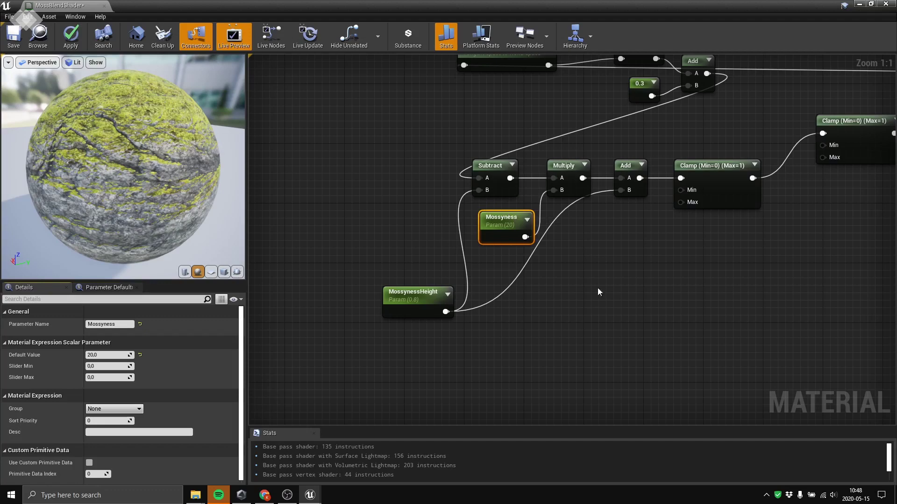
{"action": "left_click", "coordinate": [628, 164]}
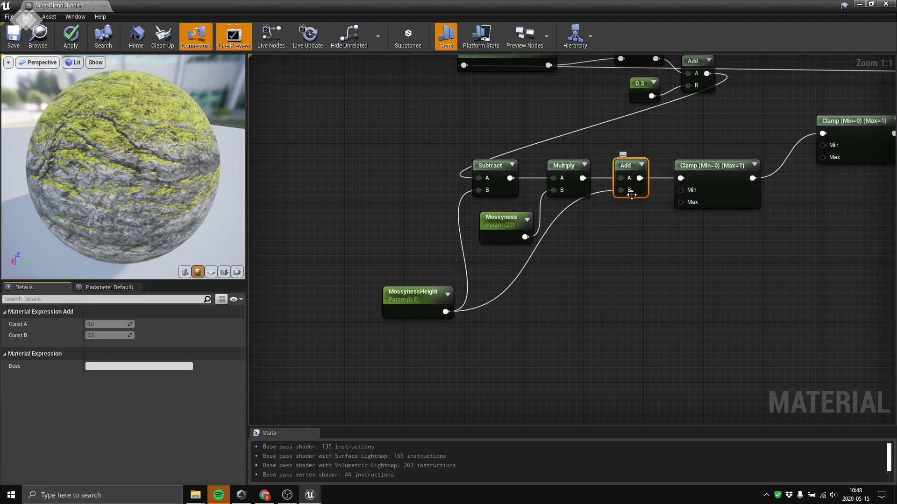
{"action": "left_click", "coordinate": [556, 274]}
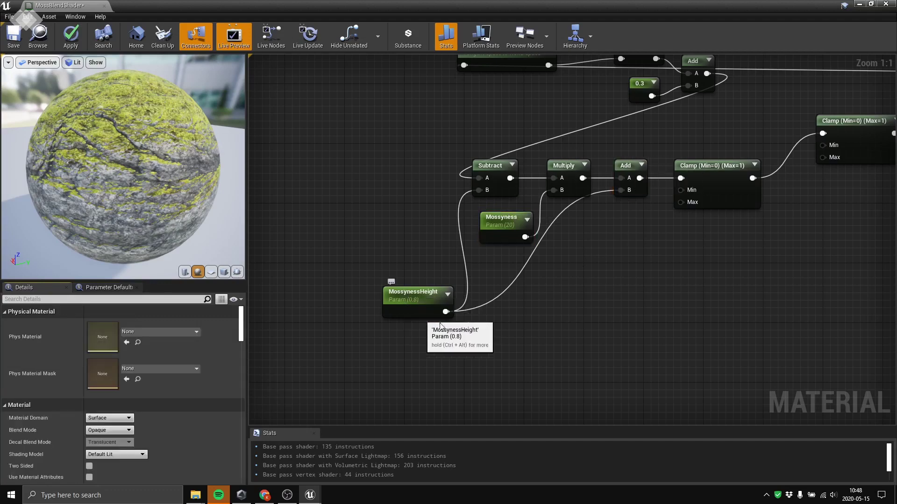
{"action": "right_click_drag", "start_coordinate": [645, 267], "coordinate": [559, 308]}
{"action": "right_click_drag", "start_coordinate": [560, 346], "coordinate": [631, 291]}
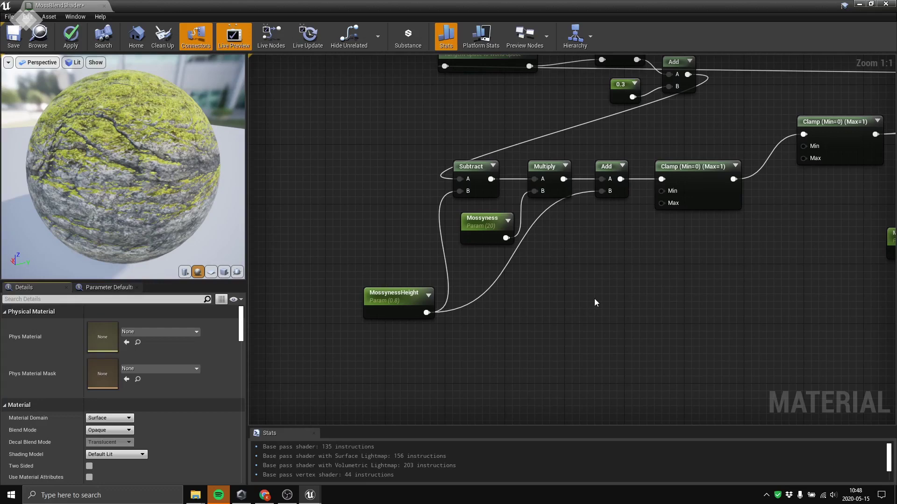
{"action": "right_click_drag", "start_coordinate": [621, 286], "coordinate": [566, 357]}
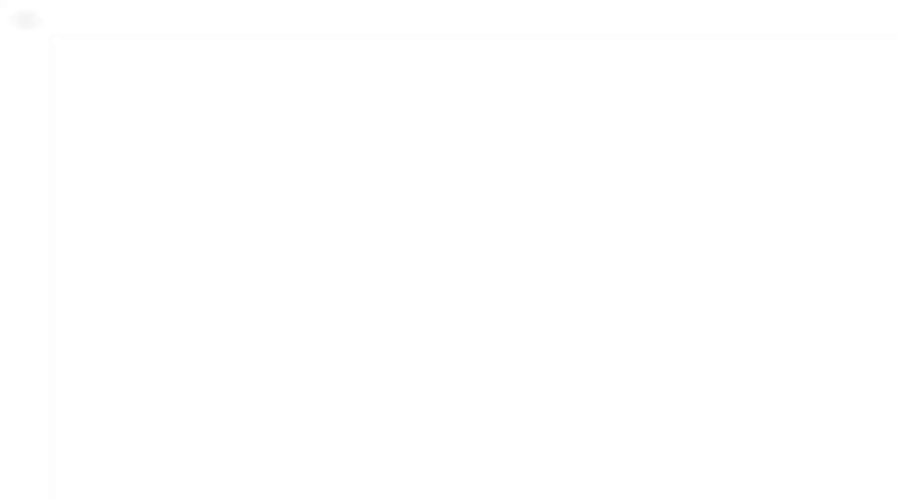